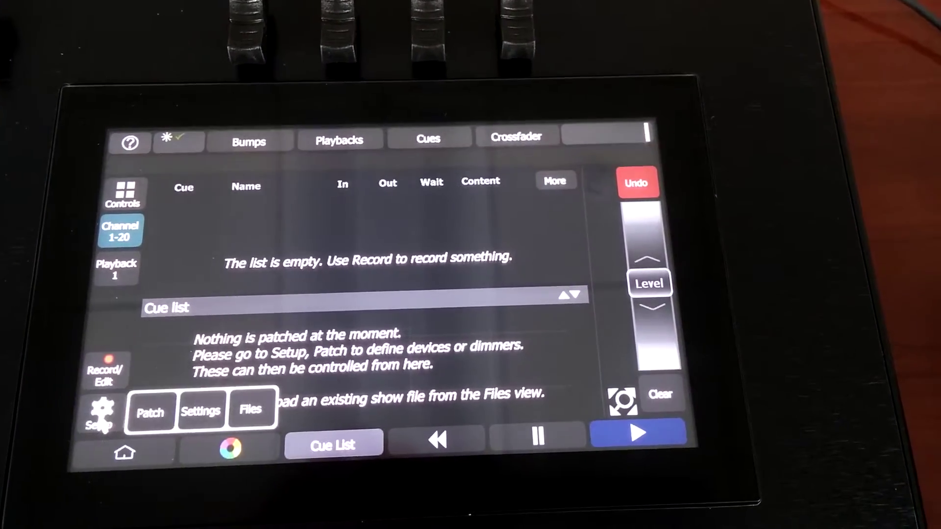
# Go to the patch screen and start adding a device at channel 1, universe 1
pyautogui.click(149, 414)
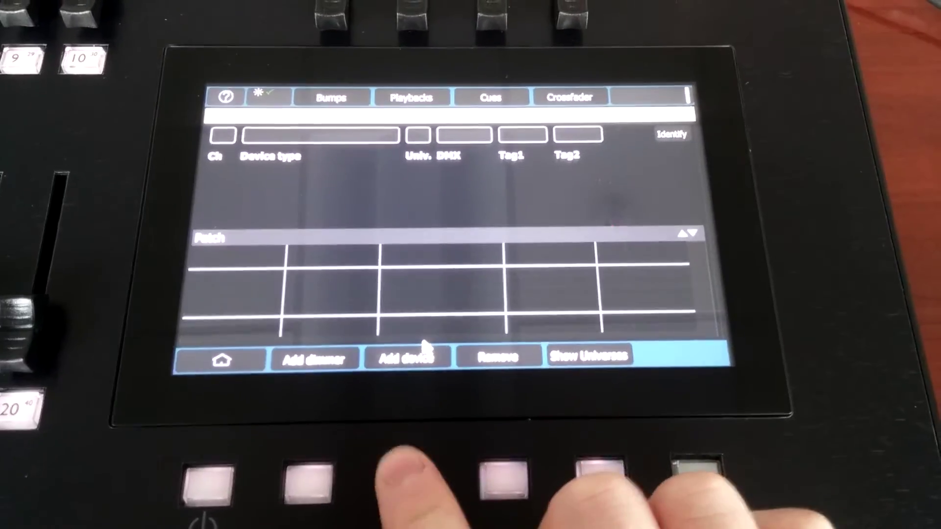
pyautogui.click(423, 342)
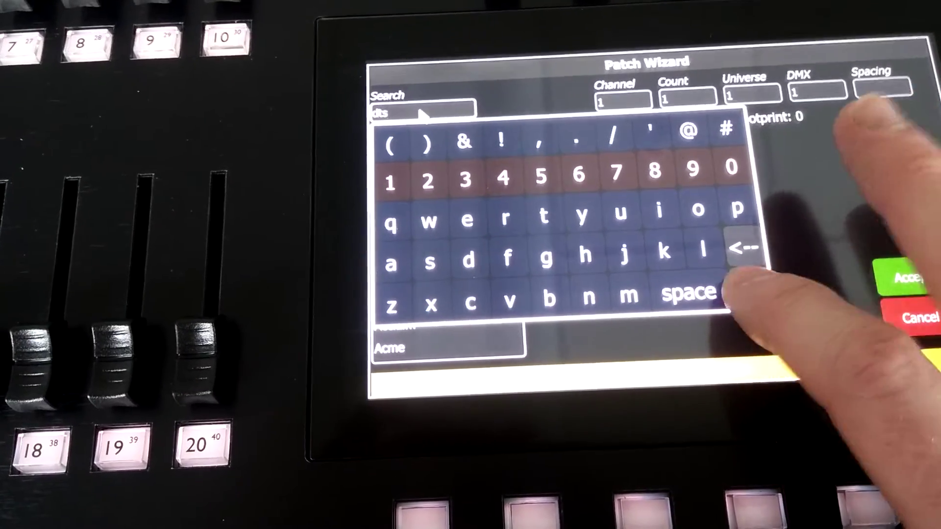
# Finish the 'dts' search to list DTS fixture models
pyautogui.click(739, 292)
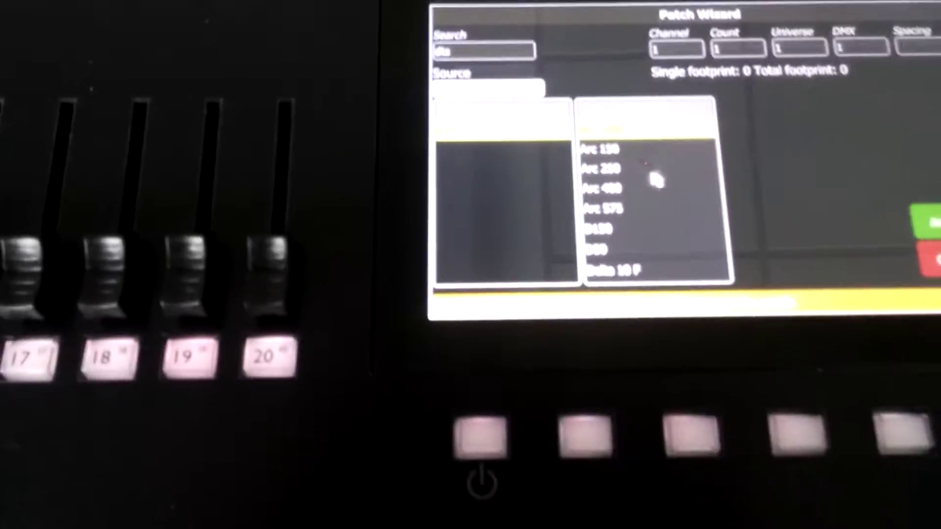
pyautogui.scroll(-5, 658, 172)
pyautogui.scroll(-5, 658, 173)
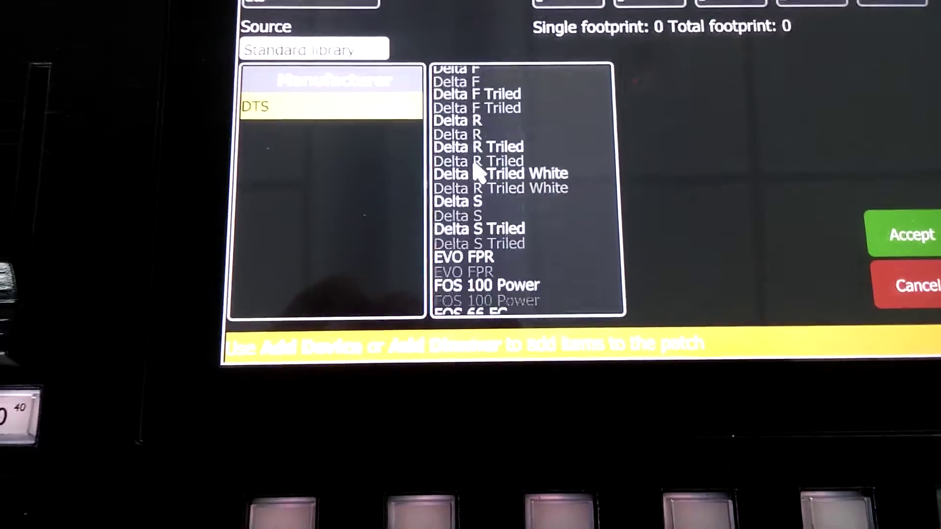
pyautogui.scroll(-3, 470, 173)
# Choose the DTS Jack FPR fixture model
pyautogui.click(470, 103)
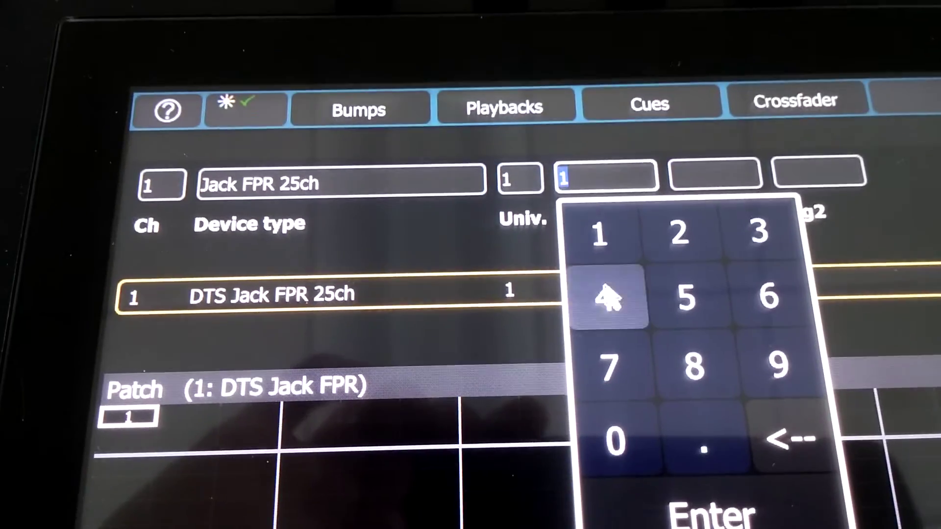
# Accept the Jack FPR patch and enter DMX address 425
pyautogui.click(605, 295)
pyautogui.click(706, 278)
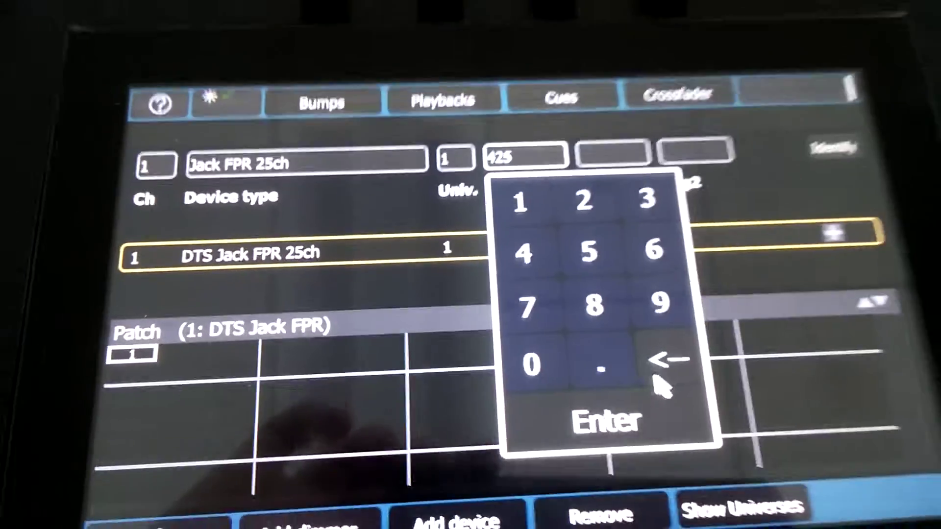